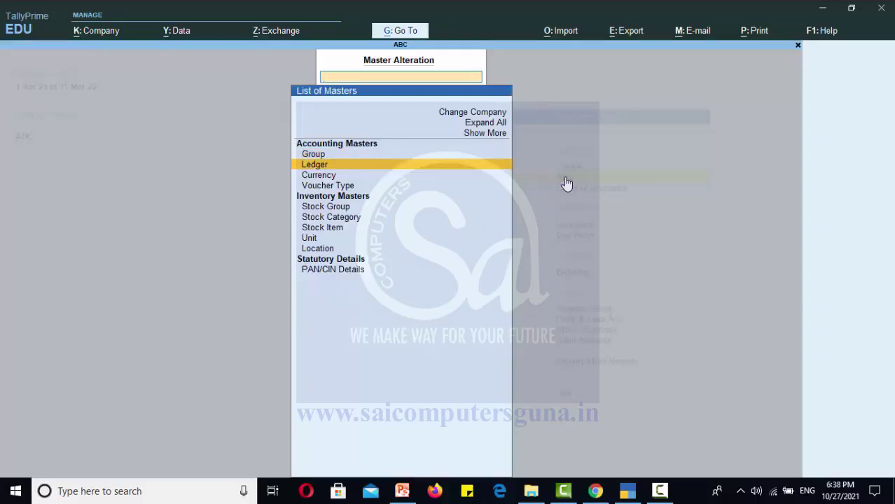
- Look through the list of existing ledgers available for alteration to check which fixed-asset accounts are there
key("Return")
key("Down")
key("Down")
key("Down")
key("Down")
key("Down")
key("Down")
key("Down")
key("Down")
key("Down")
key("Down")
key("Down")
key("Down")
key("Down")
key("Down")
key("Down")
key("Down")
key("Down")
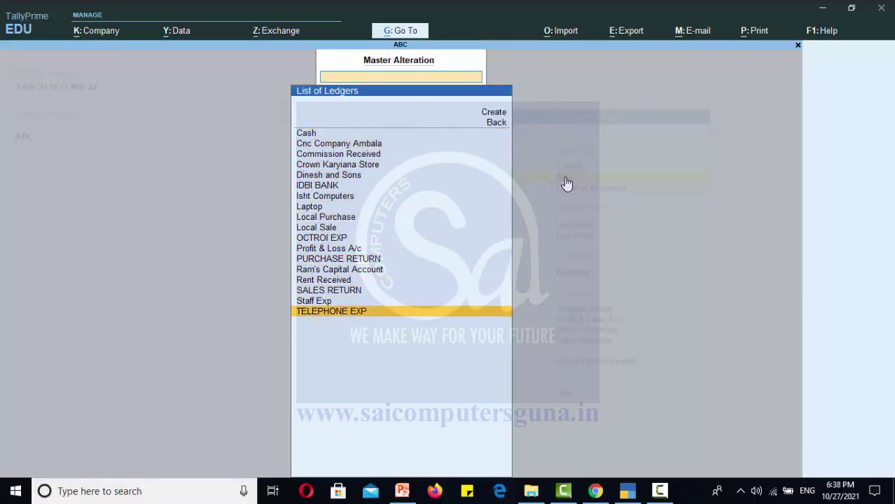
key("Up")
key("Up")
key("Up")
key("Escape")
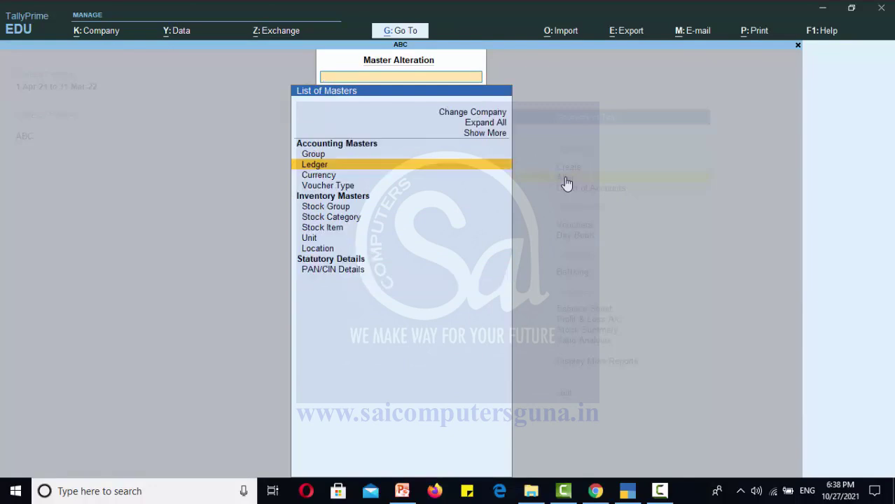
key("Return")
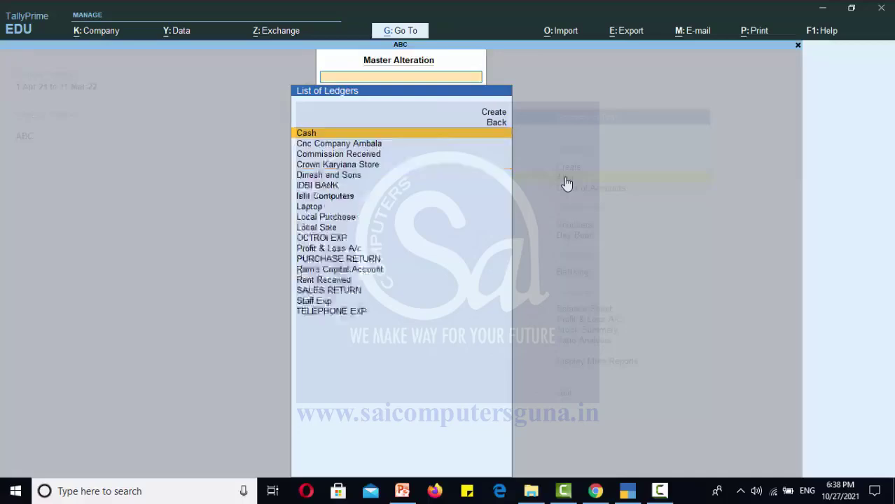
key("Escape")
key("Escape")
- Start a new ledger named Plant and Machinery and place it under the Fixed Assets group
key("Up")
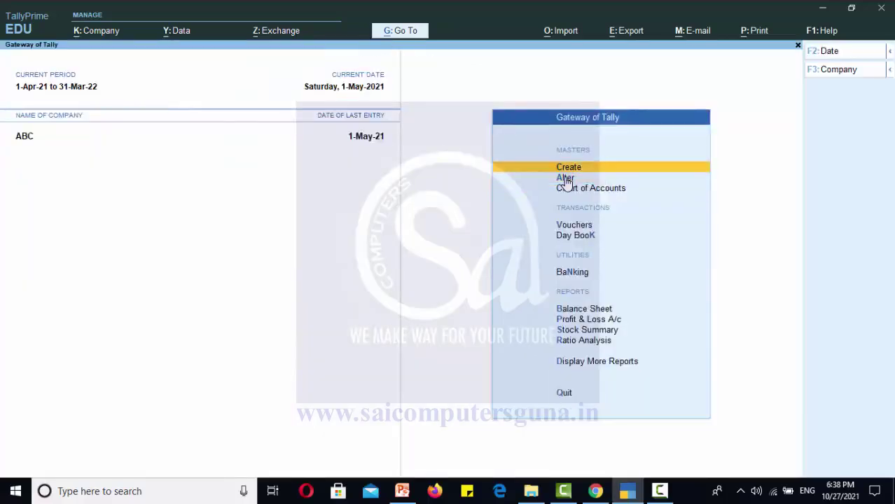
key("Return")
key("Down")
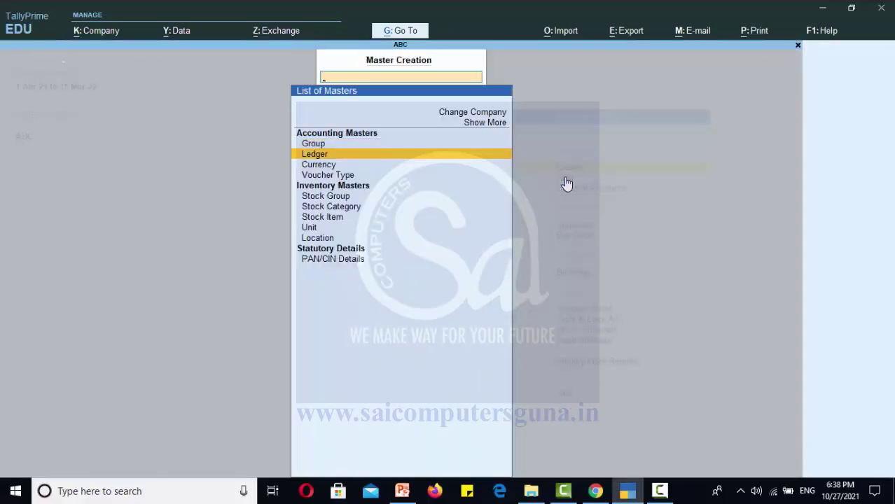
key("Return")
type("Plant and Machinery")
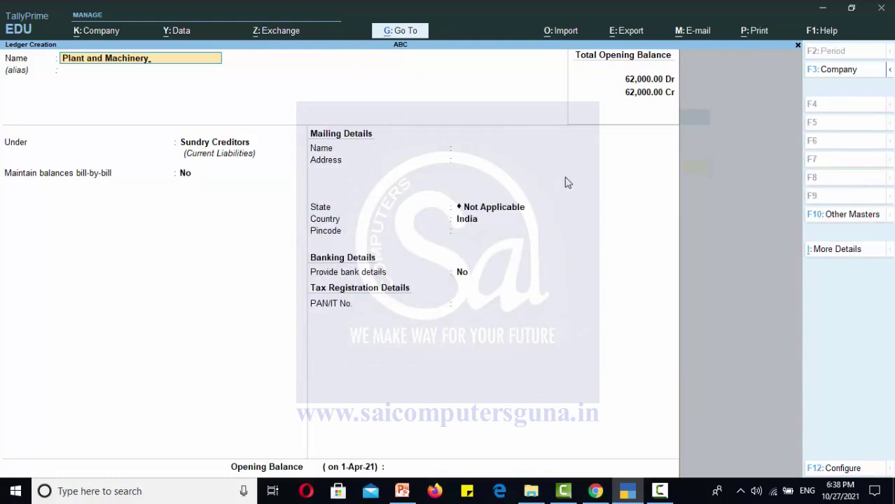
key("Return")
key("Return")
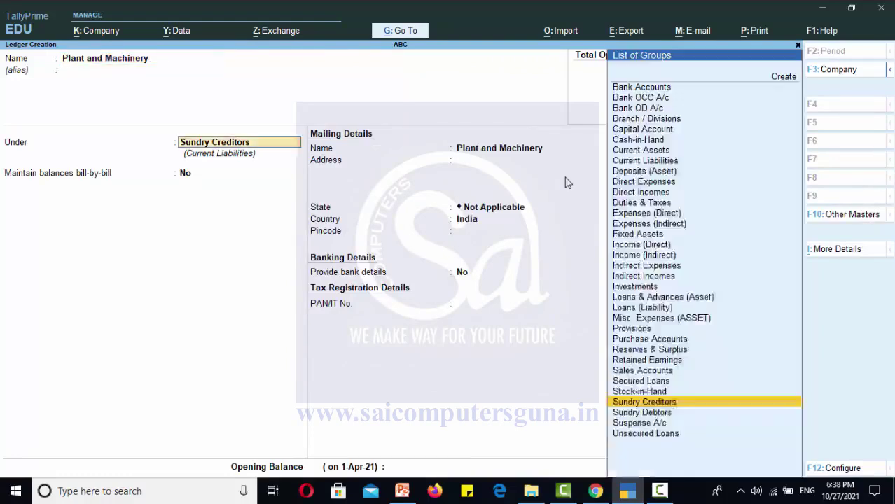
type("Fi")
key("Return")
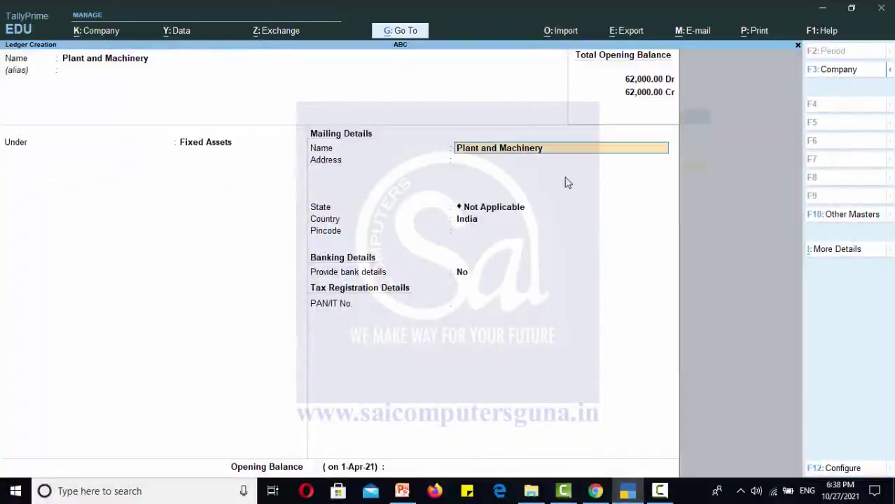
- Give the Plant and Machinery ledger an opening balance of 200000, keeping the default mailing and bank details, and save it
key("Return")
key("Return")
key("Return")
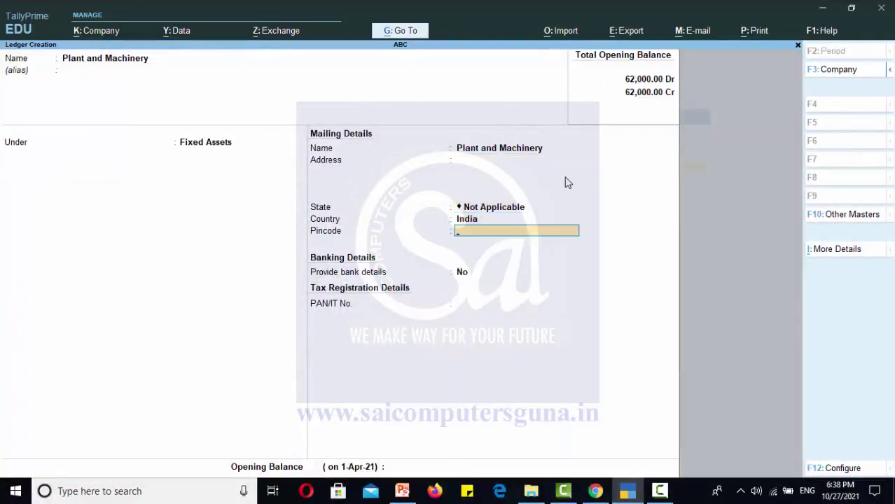
key("Return")
key("Return")
key("Return")
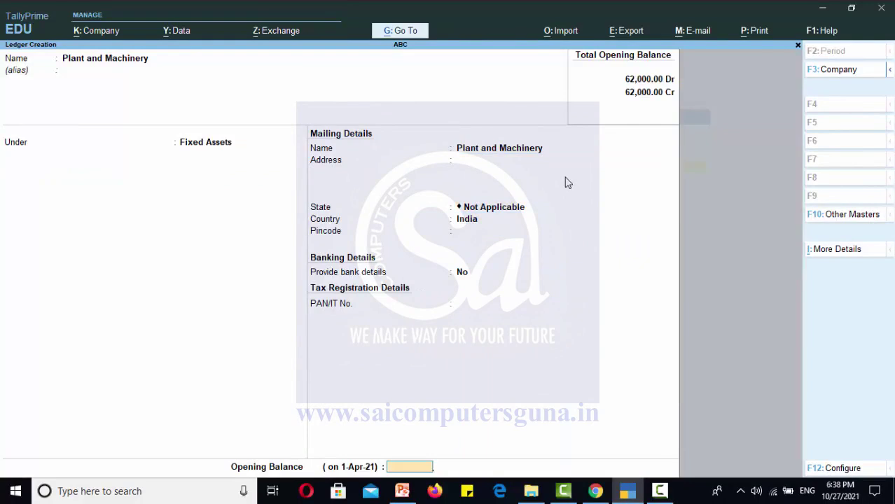
type("200000")
key("Return")
key("Return")
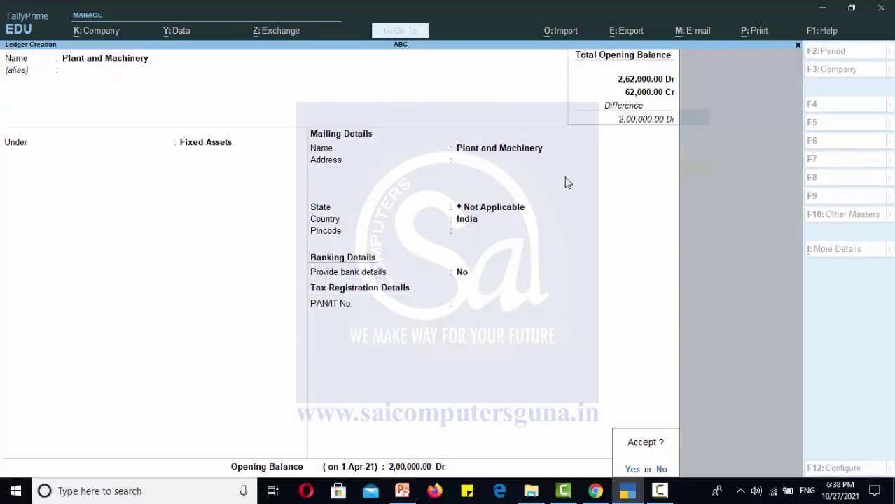
key("Return")
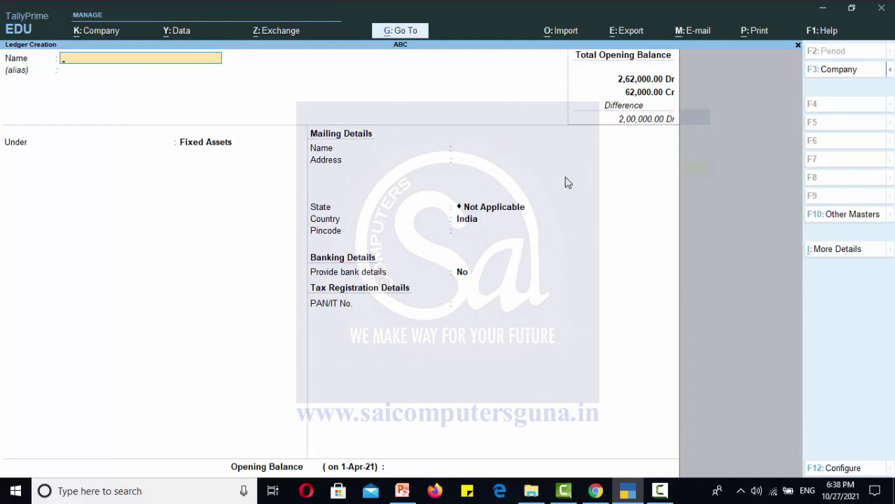
- Name the next ledger Bike under Fixed Assets, keeping the default mailing, banking and tax details
type("Bike")
key("Return")
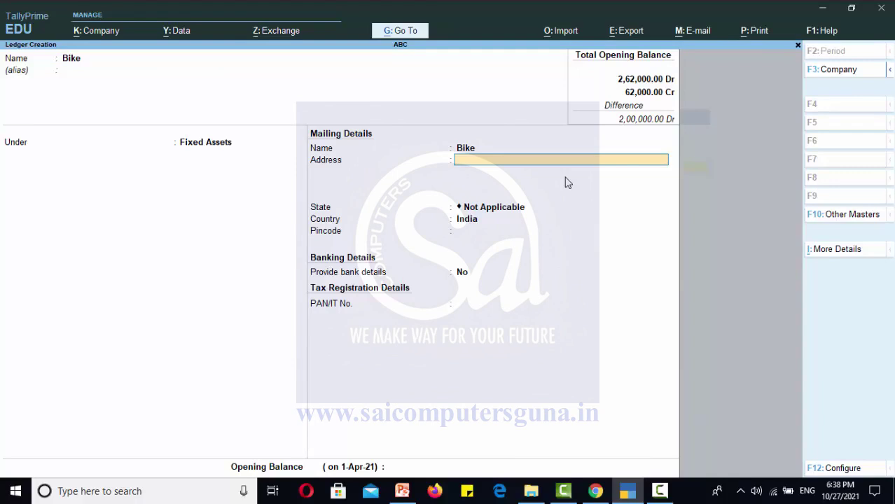
key("Return")
key("Return")
key("Return")
key("Return")
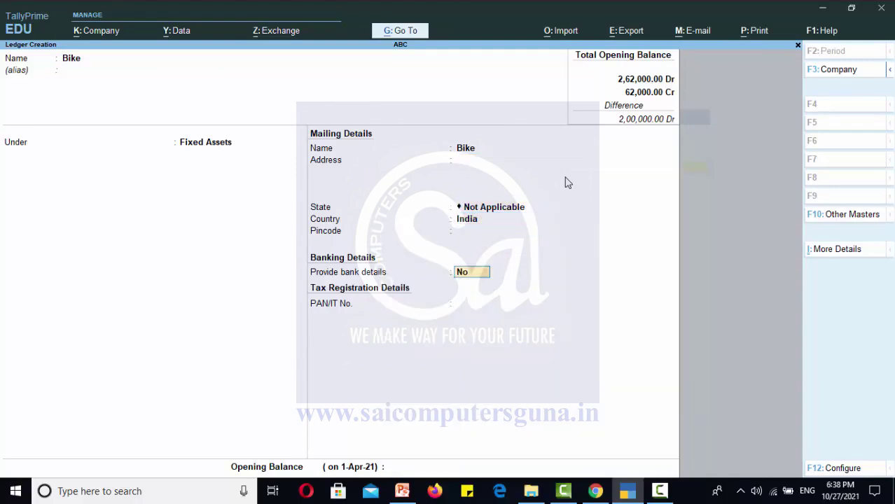
key("Return")
key("Return")
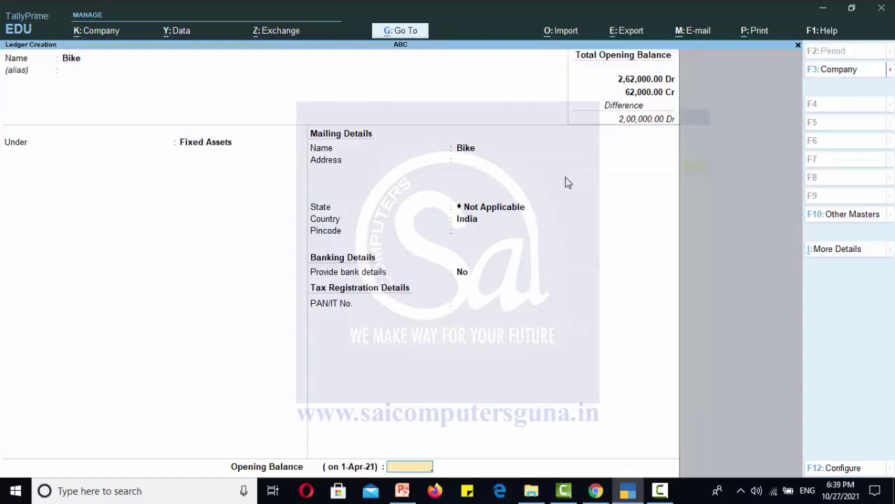
- Set the Bike ledger's opening balance to 45,000, save it, and return to the Gateway of Tally
type("45,")
type("000")
key("Return")
key("Return")
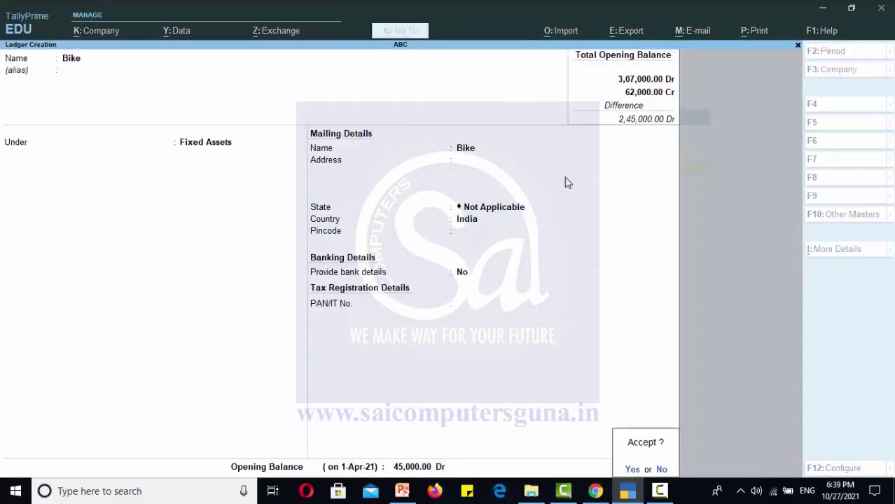
key("y")
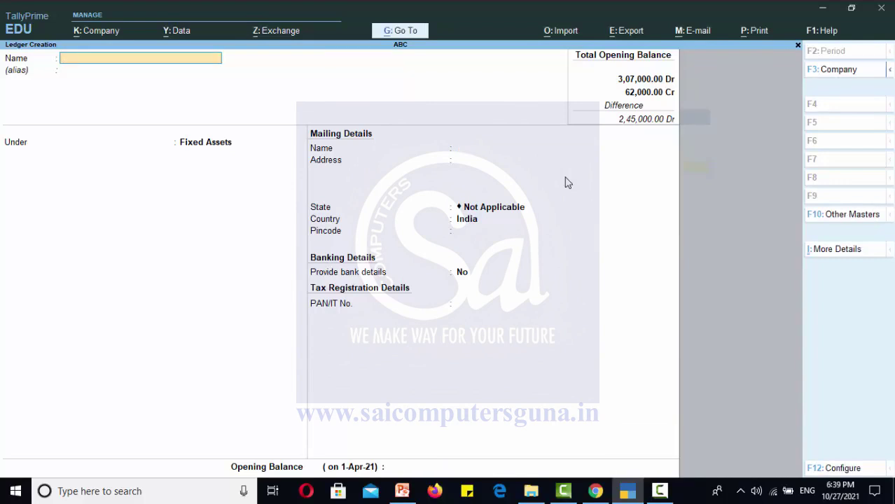
key("Escape")
key("y")
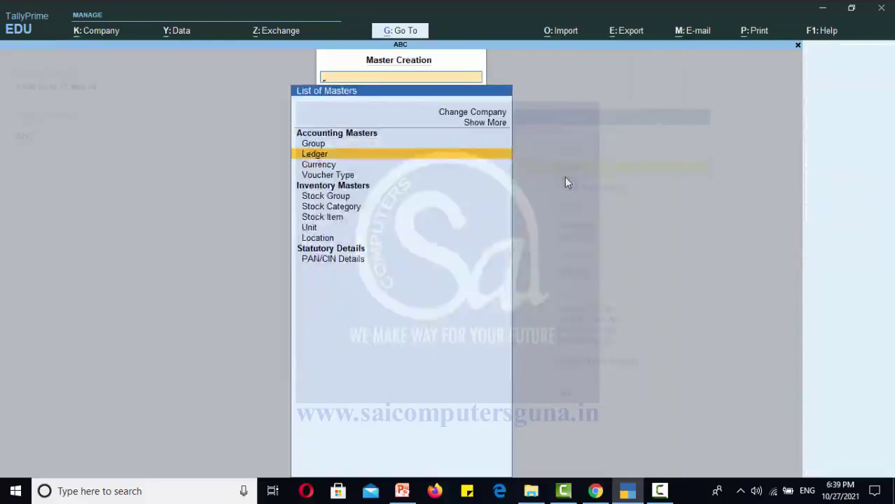
key("Down")
key("Escape")
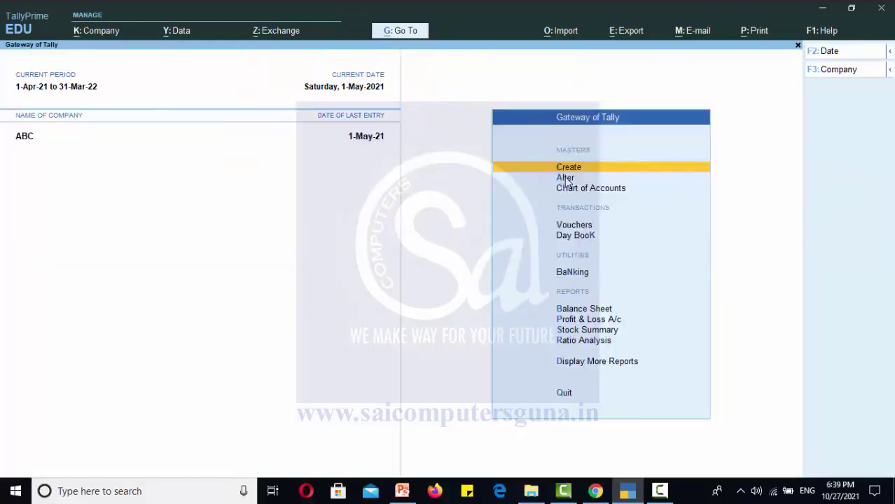
- Open the Plant and Machinery ledger for alteration, review its group and opening balance, and leave it without saving
key("Down")
key("Return")
key("Down")
key("Return")
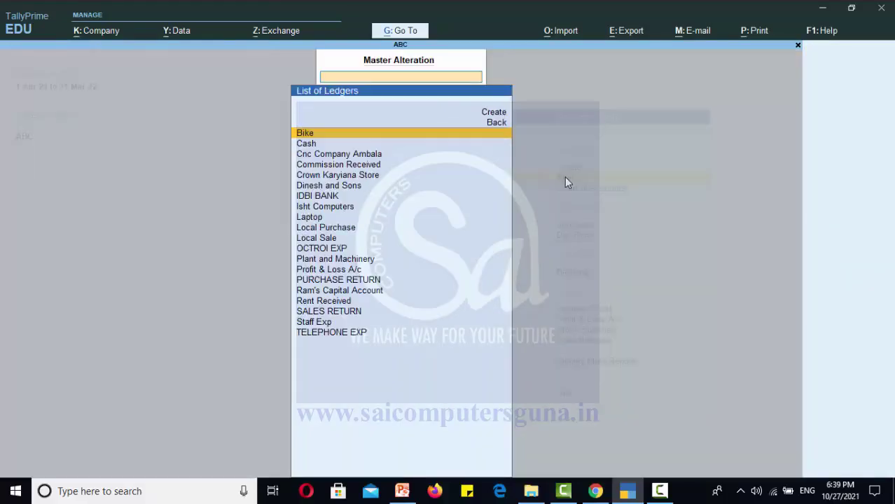
key("Down")
key("Down")
key("Down")
key("Down")
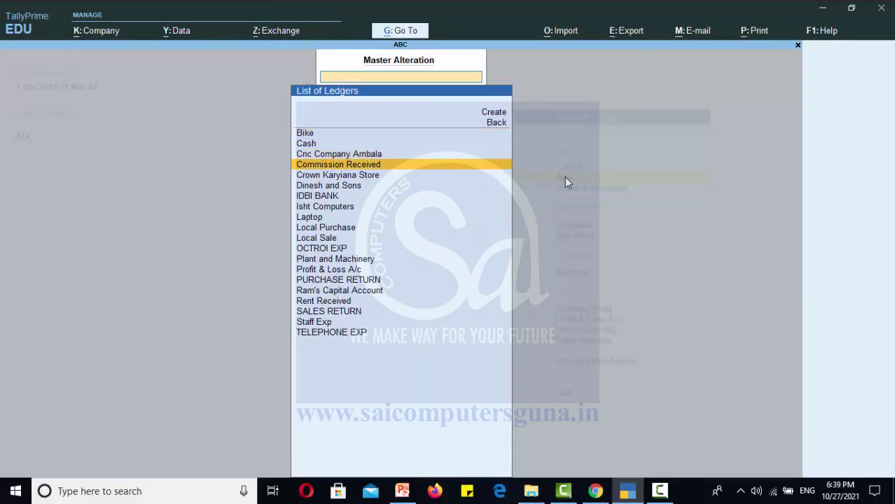
key("Up")
key("Down")
key("Down")
key("Down")
key("Down")
key("Down")
key("Down")
key("Down")
key("Down")
key("Down")
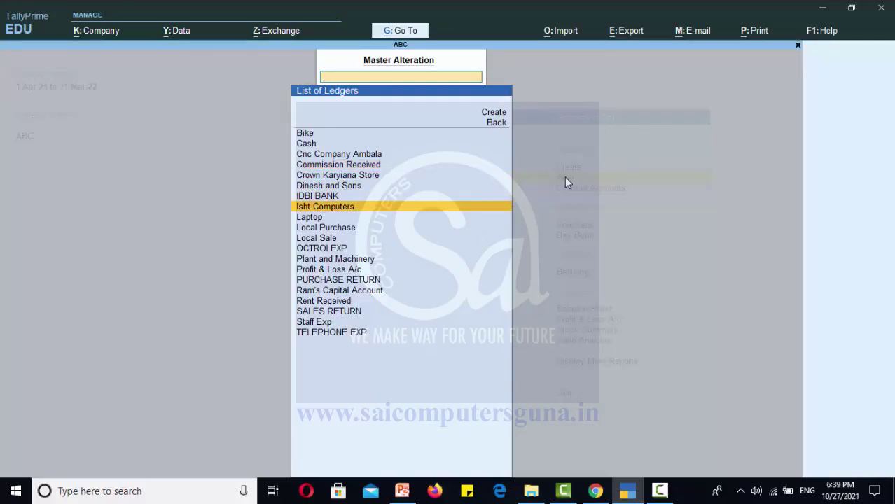
key("Return")
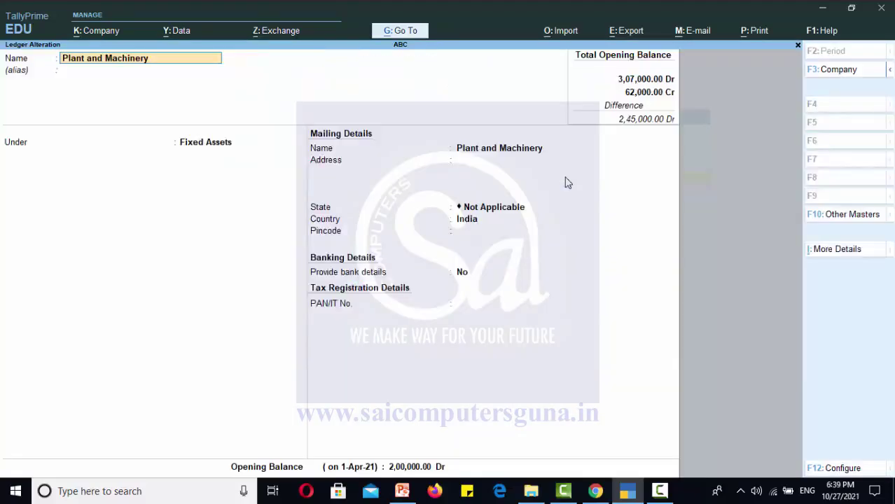
key("Escape")
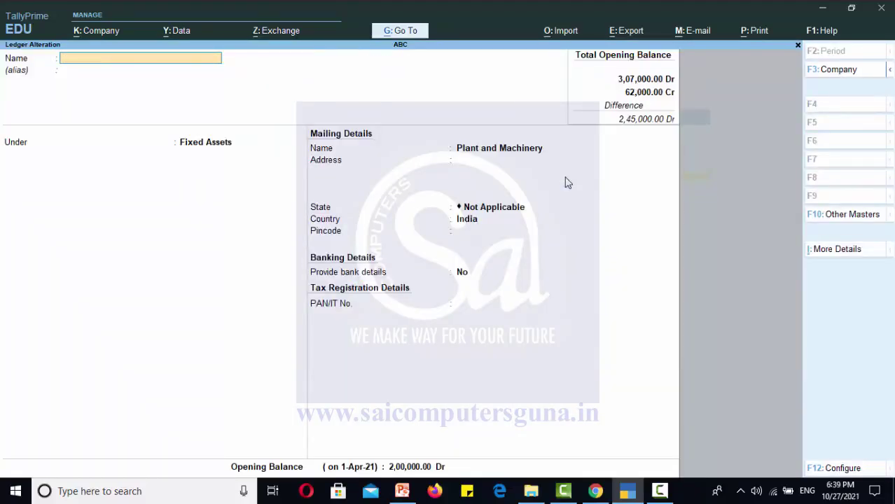
key("Escape")
key("Return")
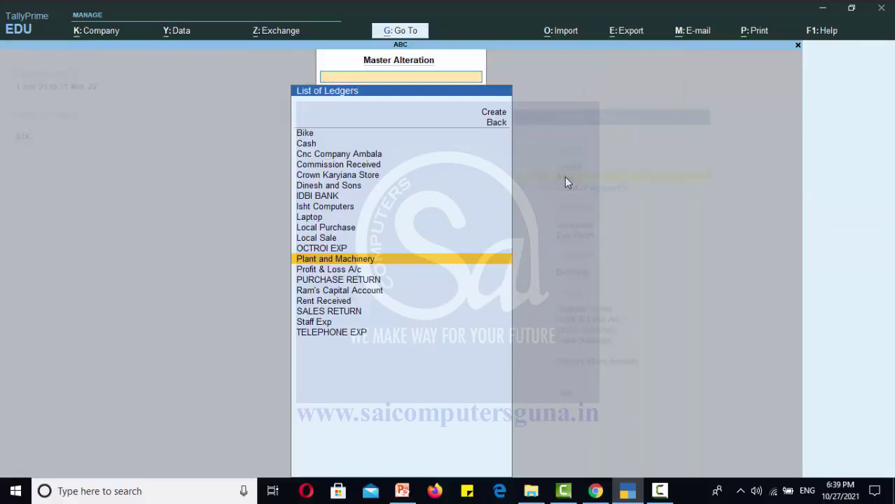
- Review the Bike ledger's group and opening balance in alteration mode, and return to the Gateway of Tally without saving
key("Up")
key("Up")
key("Up")
key("Up")
key("Up")
key("Up")
key("Up")
key("Up")
key("Up")
key("Up")
key("Up")
key("Up")
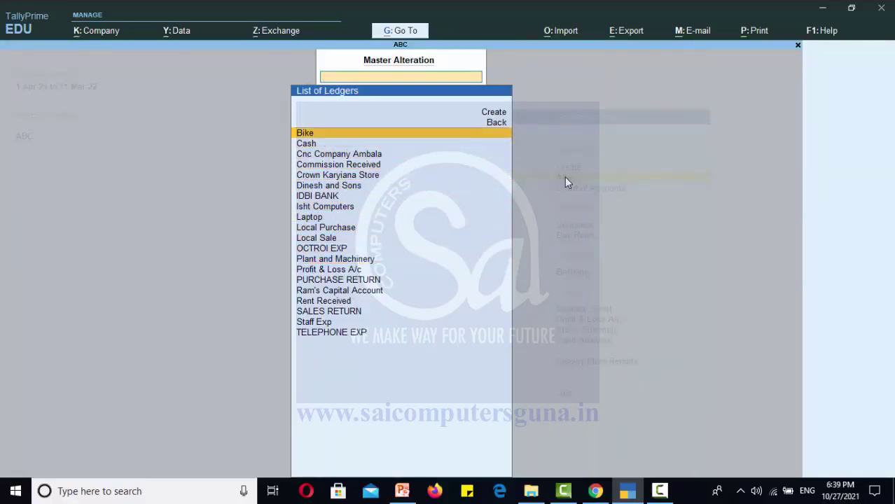
key("Return")
key("Escape")
key("Escape")
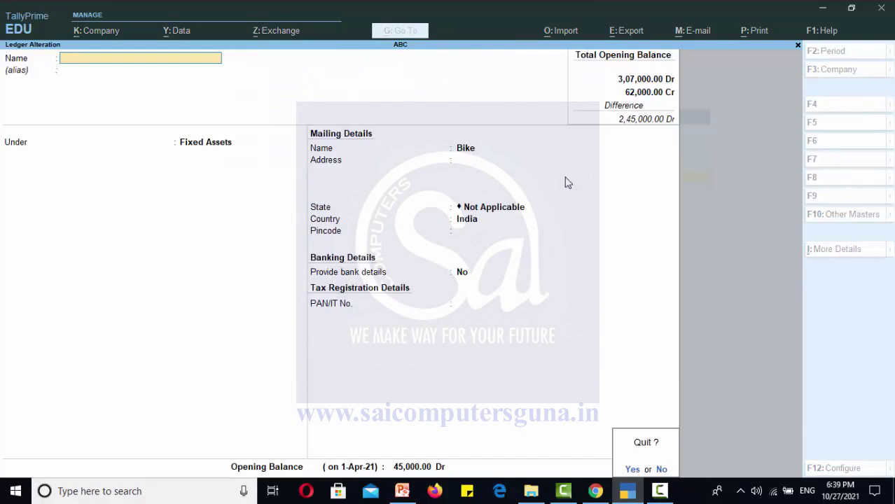
key("Return")
key("Escape")
key("Escape")
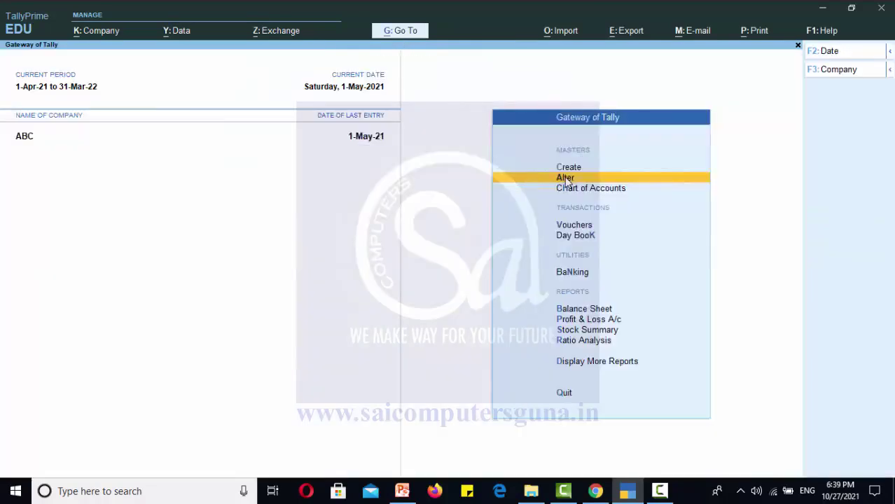
- Open voucher entry with a new journal voucher
key("Down")
key("Down")
key("Down")
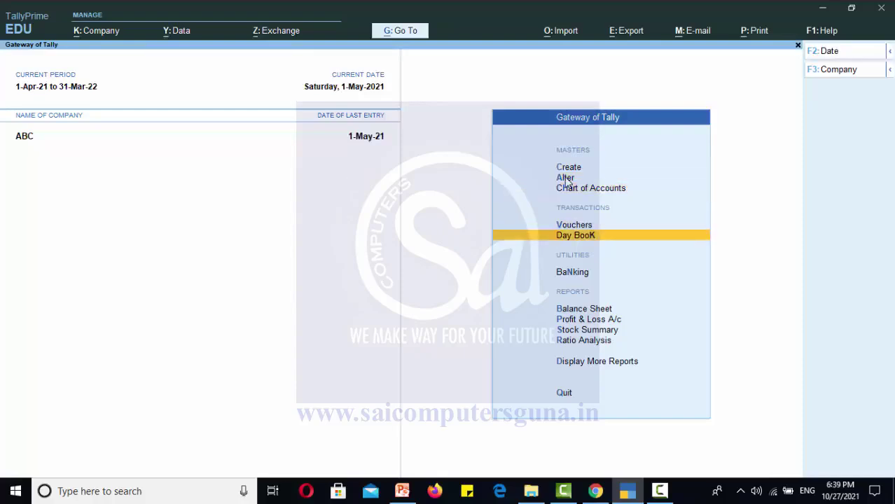
key("Up")
key("Return")
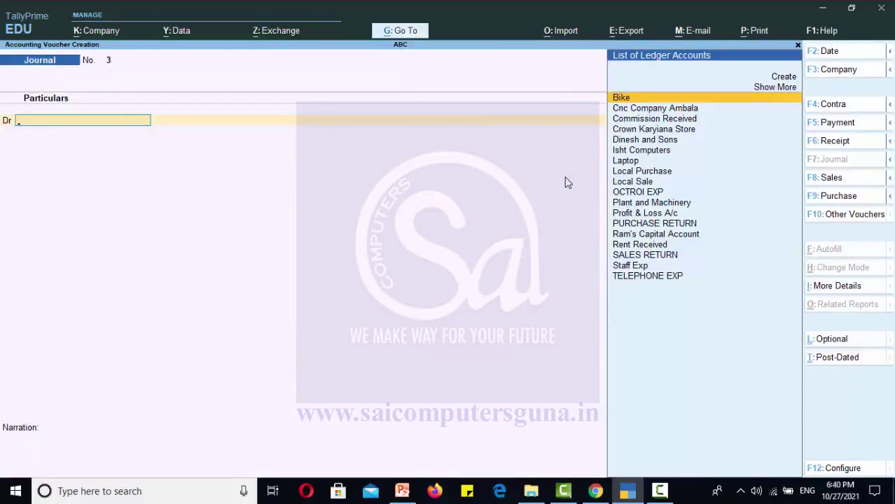
- Create a Depriciation ledger under Indirect Expenses with ledger type Not Applicable, and use it as the journal voucher's debit account
key("alt+c")
type("De")
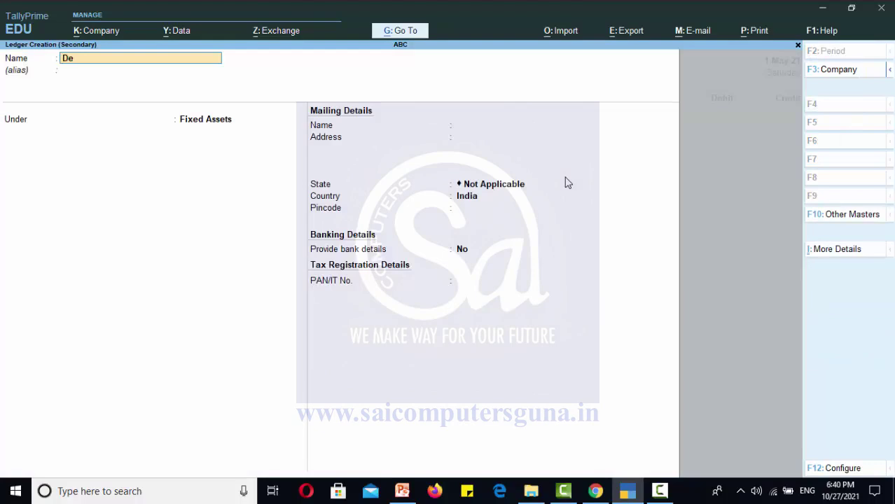
type("priciation")
key("Return")
key("Return")
type("Indi")
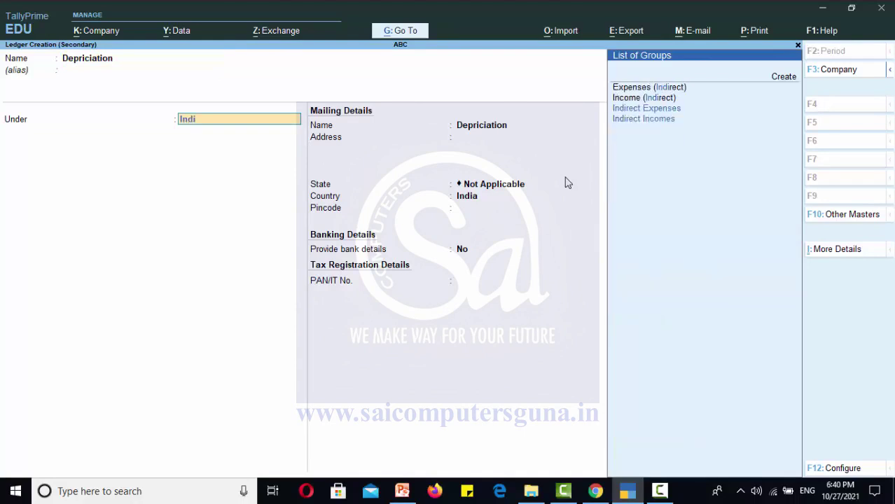
key("Down")
key("Up")
key("Return")
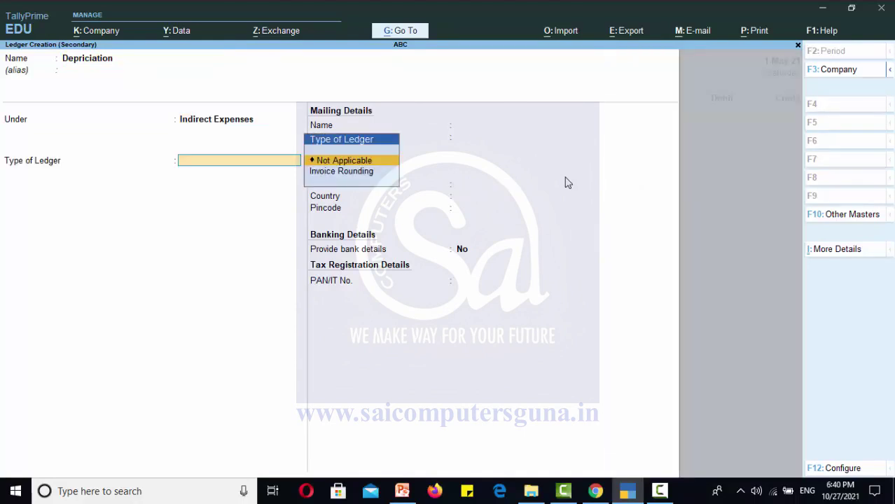
key("Return")
key("Return")
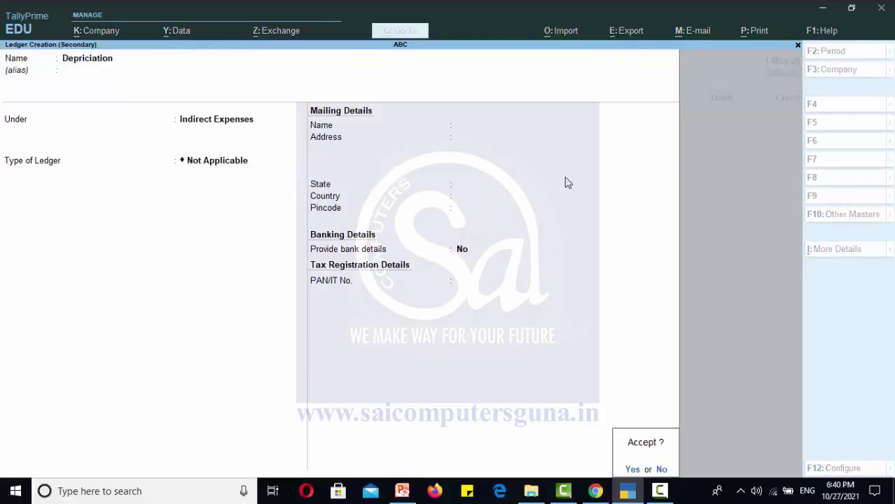
key("Return")
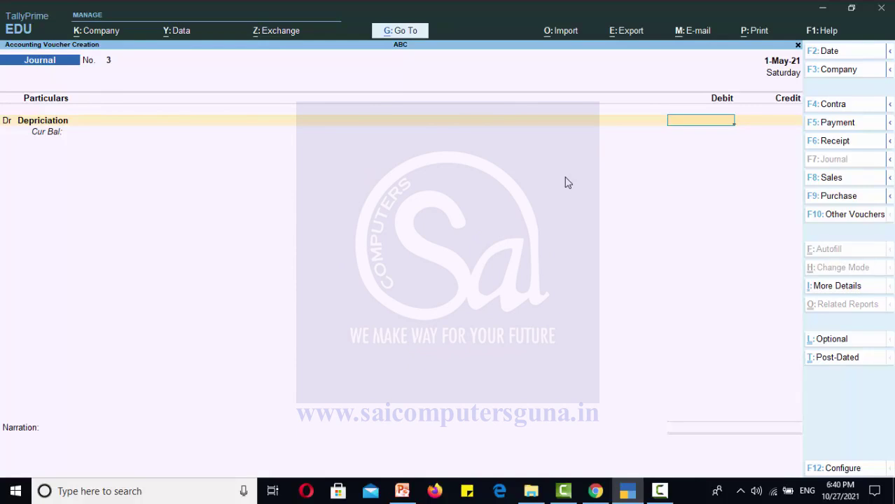
- Debit Depriciation with 4500 and select Bike as the credit account in the journal voucher
type("4500")
key("Return")
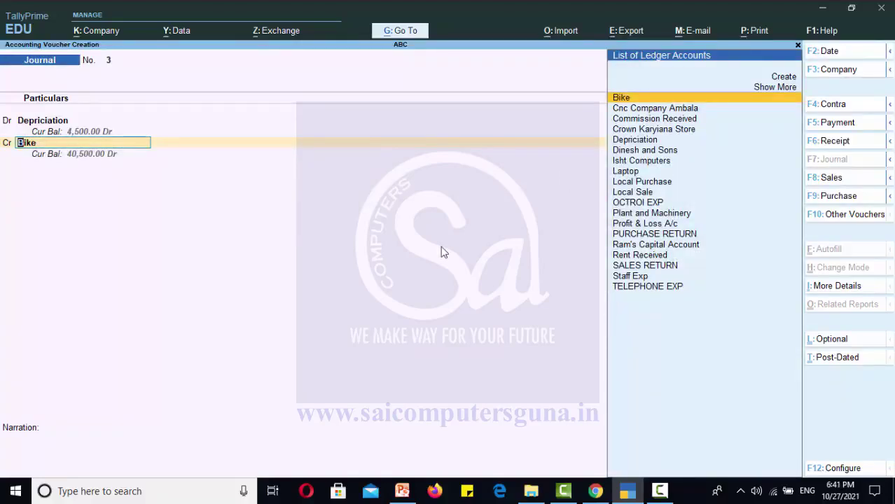
key("Return")
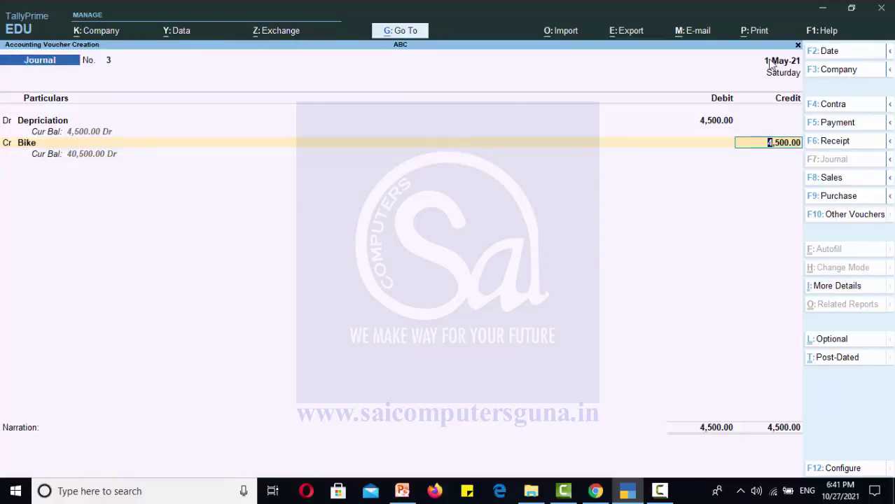
- Change the journal voucher's date to 31-3-2022
left_click(819, 50)
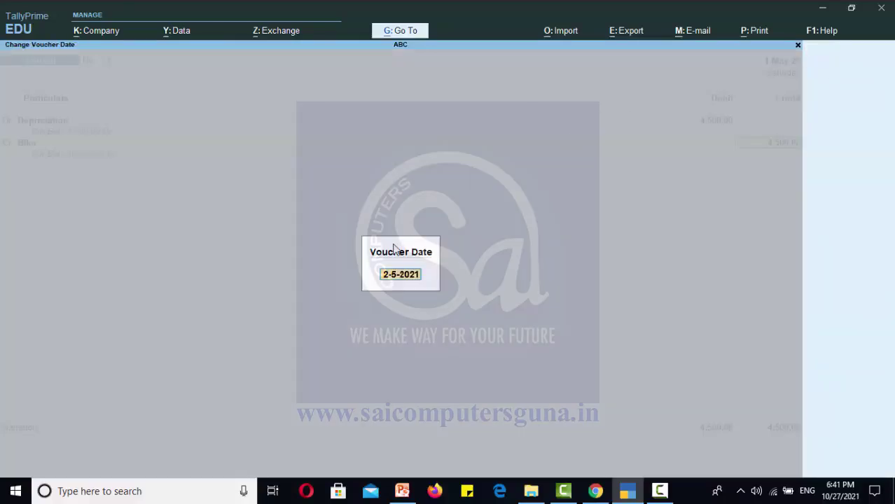
type("31-4")
key("BackSpace")
type("3-2022")
key("Return")
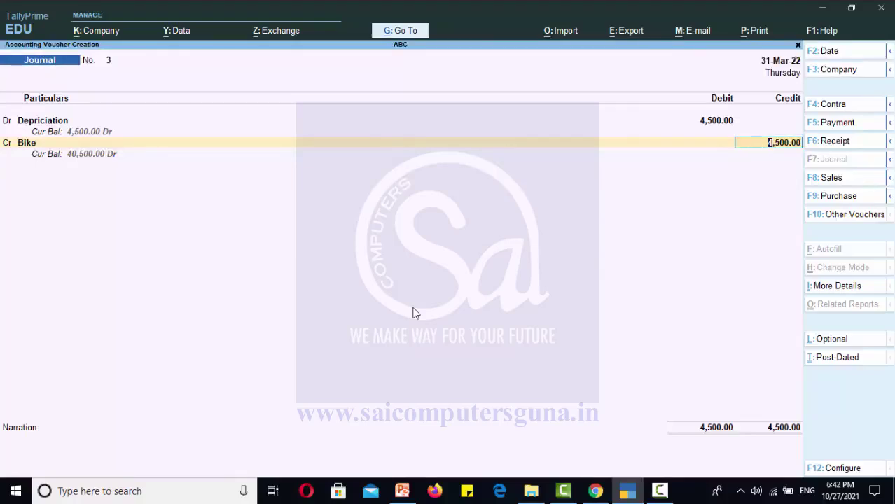
key("Return")
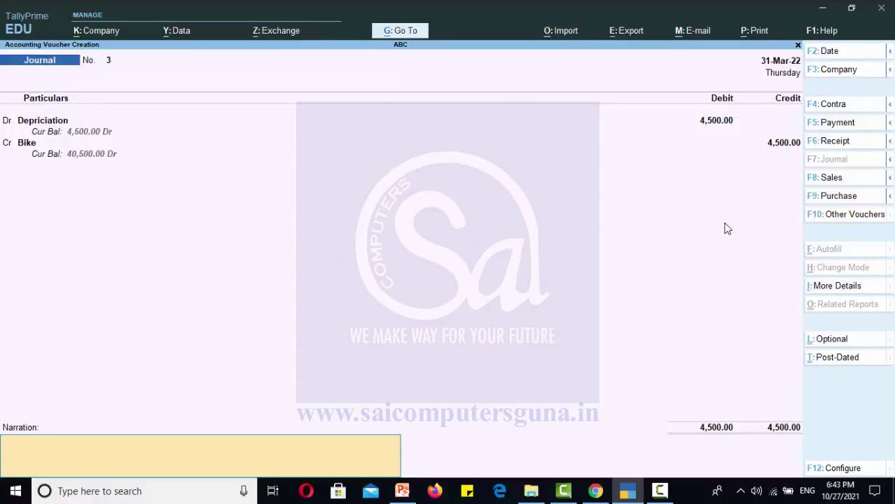
type("depr")
type("iciation of bike is 4500 @10%")
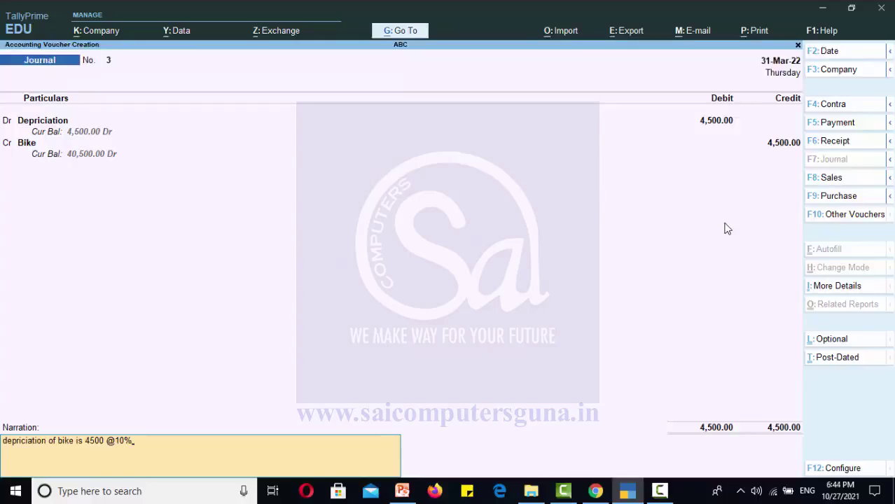
key("Return")
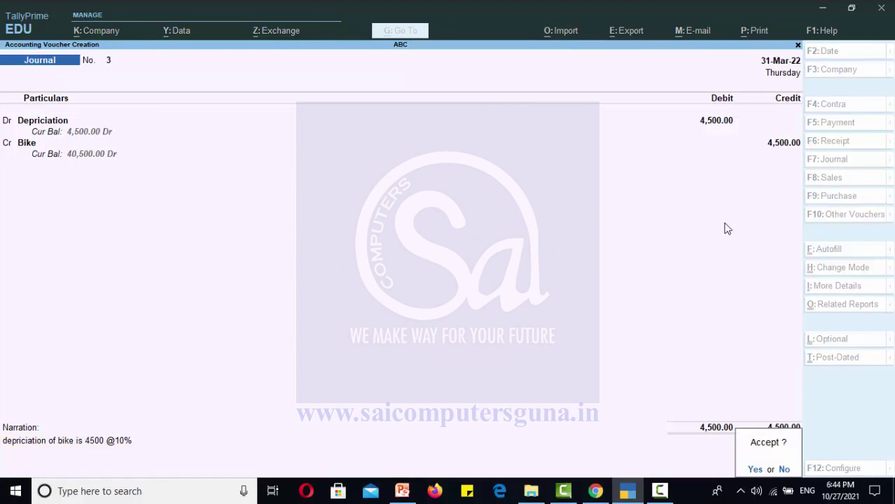
key("Return")
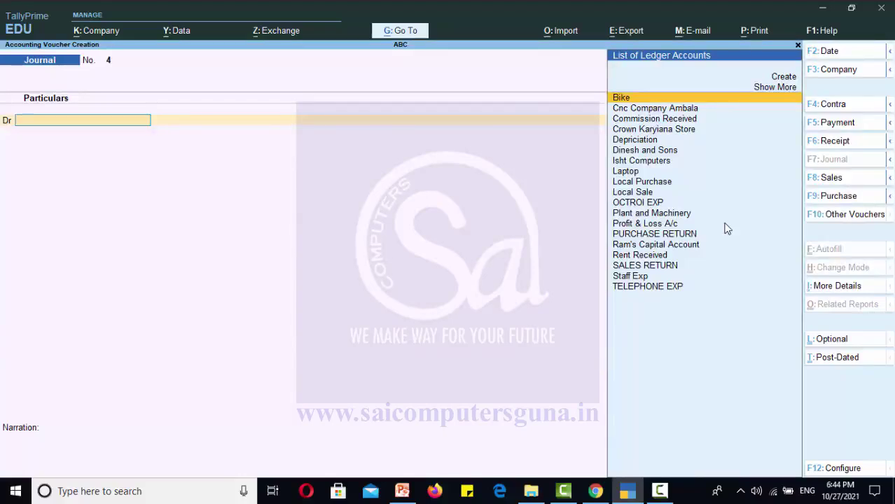
- Debit the Depriciation ledger with 10000 in the new journal voucher
key("Down")
key("Down")
key("Down")
key("Down")
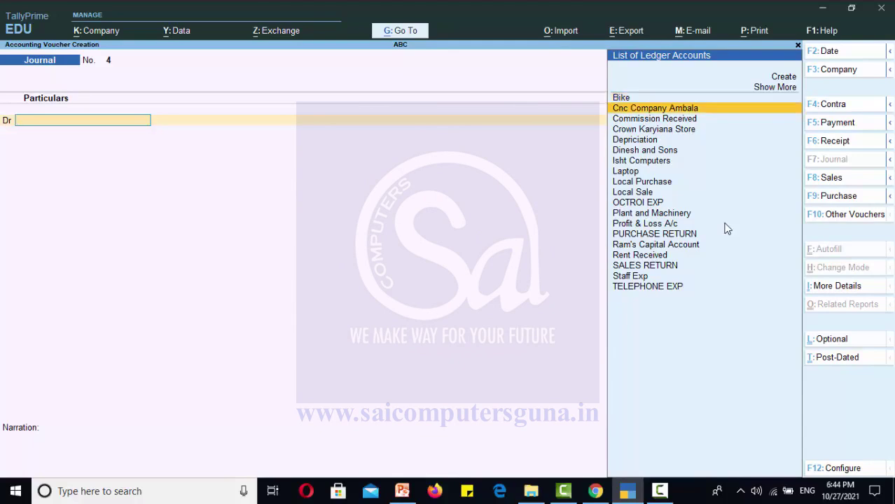
key("Return")
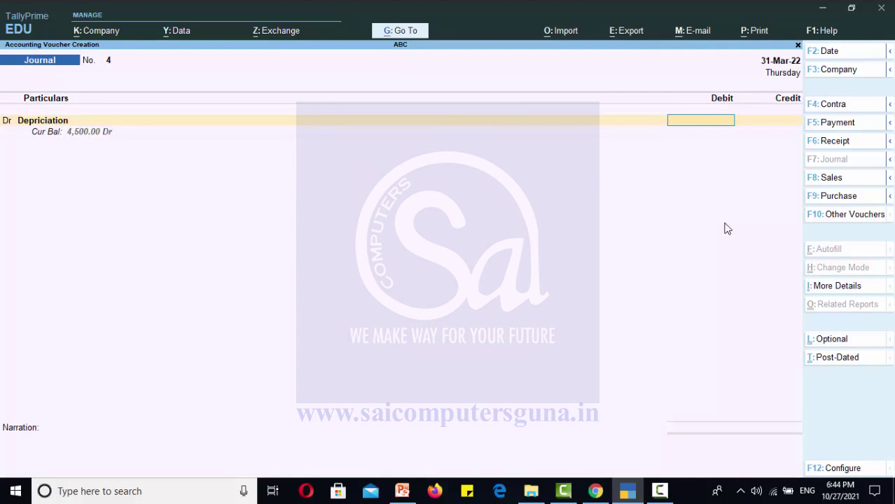
type("10000")
key("Return")
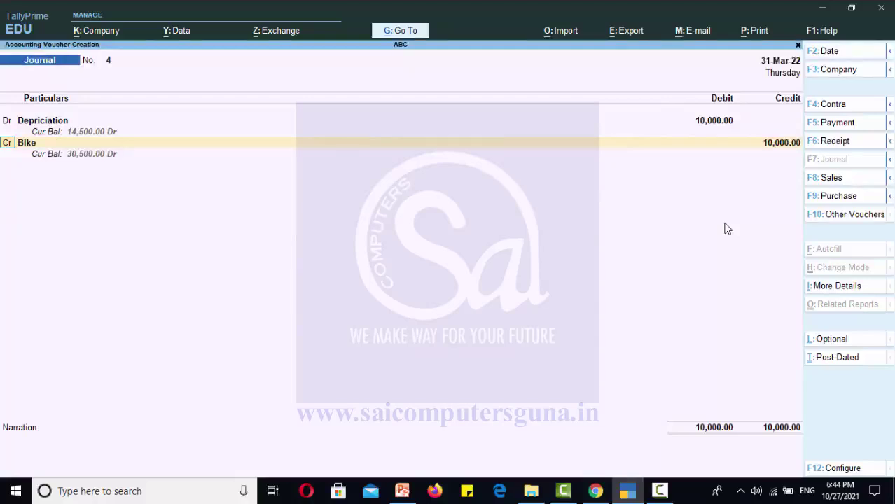
- Set Plant and Machinery as the credit account for 10,000 and save the journal voucher without a narration
key("Return")
key("Down")
key("Down")
key("Down")
key("Down")
key("Down")
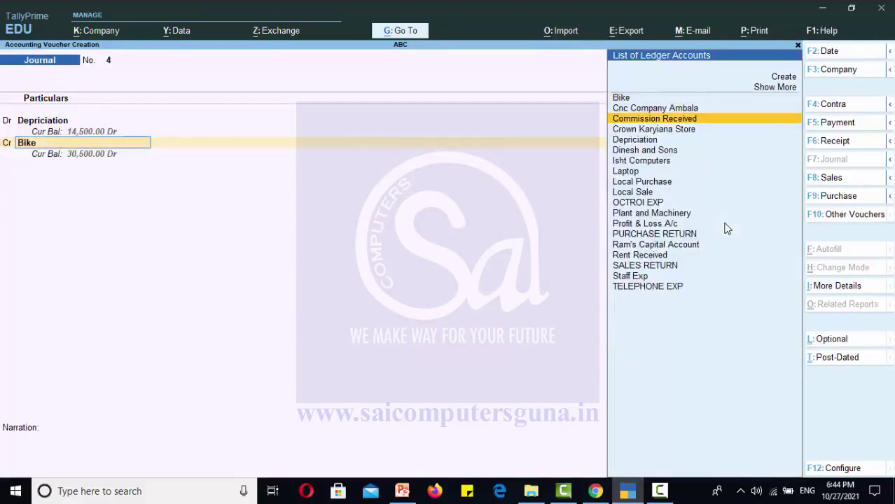
key("Down")
key("Down")
key("Down")
key("Down")
key("Down")
key("Down")
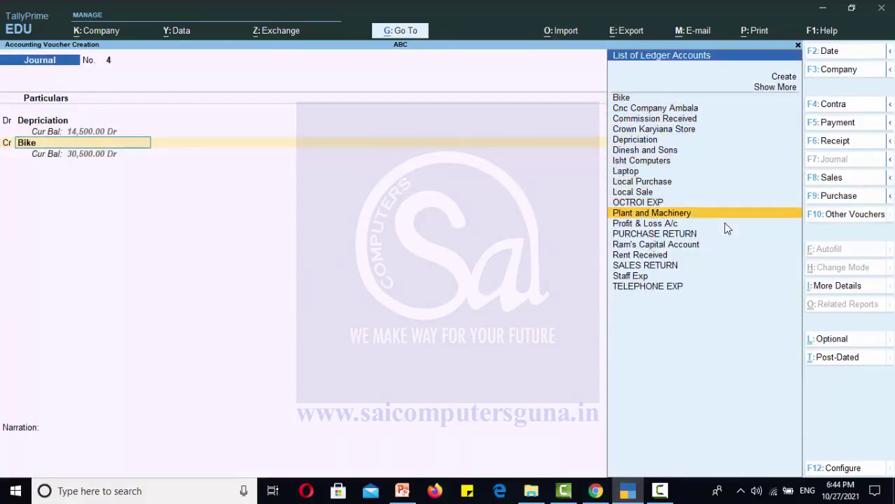
key("Return")
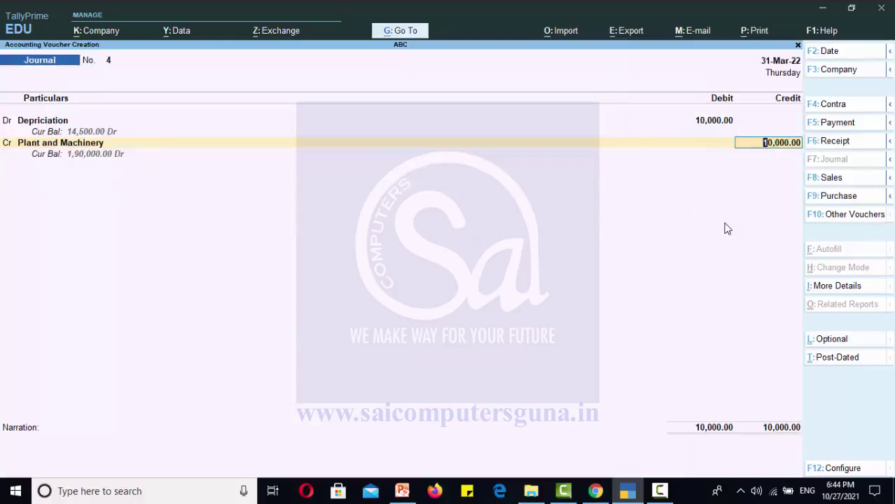
key("Return")
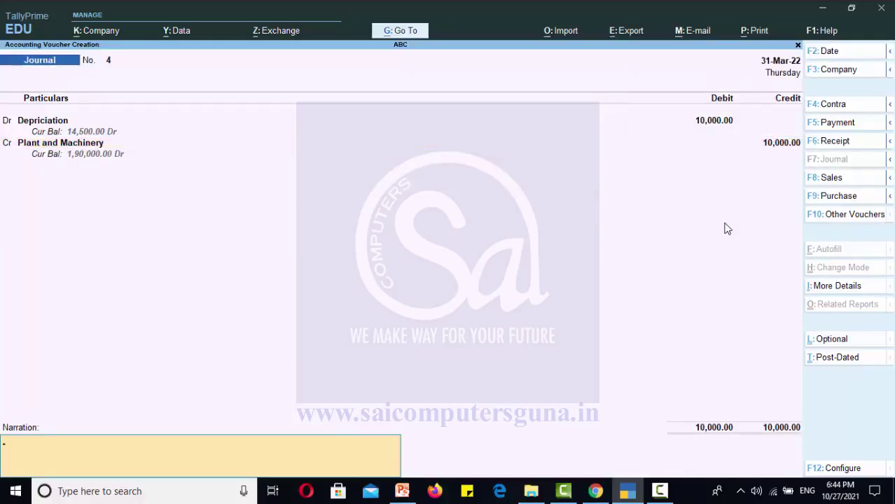
key("Return")
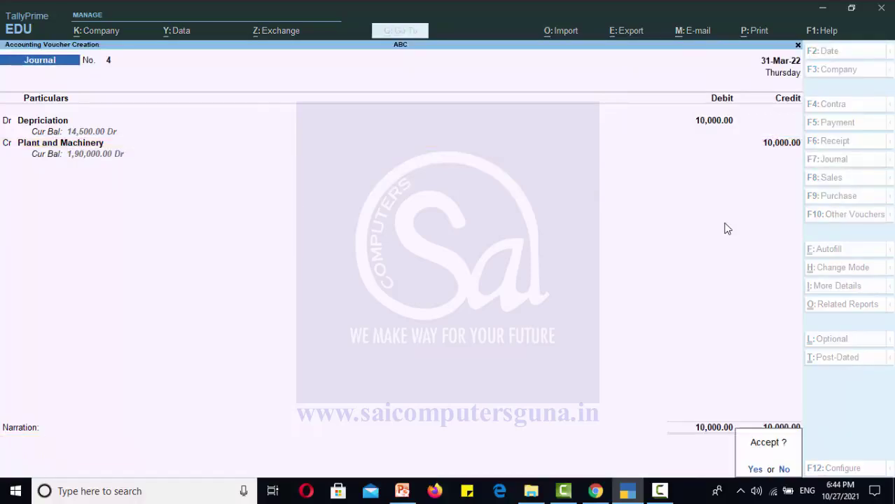
key("Return")
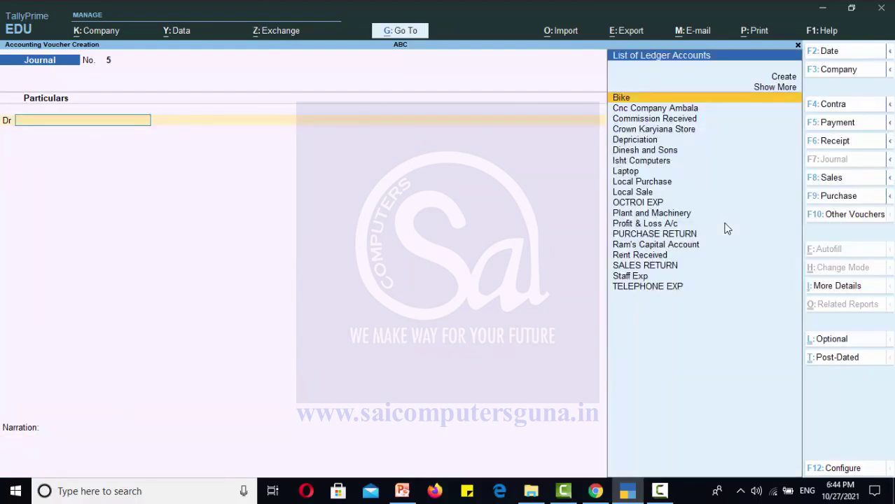
- Leave voucher entry for the Gateway of Tally and open the Balance Sheet
key("Escape")
key("Return")
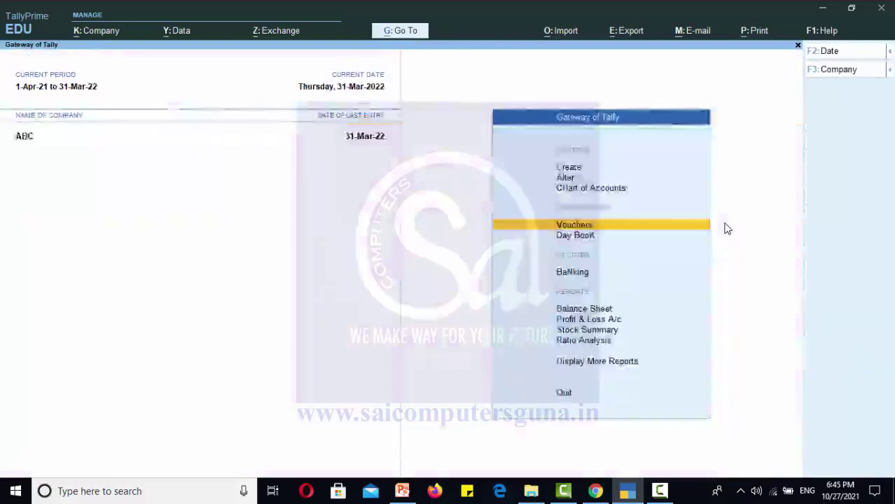
key("Down")
key("Down")
key("Down")
key("Down")
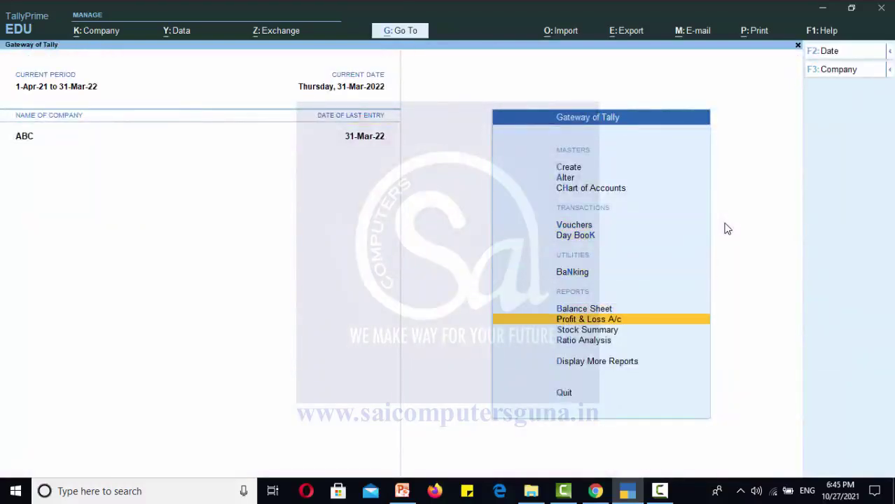
key("Up")
key("Return")
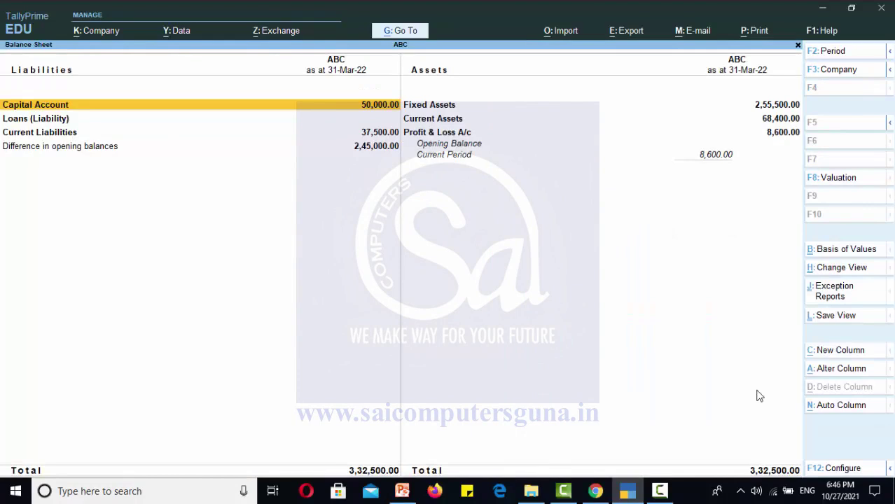
- Drill down from Fixed Assets through Bike's March entries to its depreciation voucher, and return to Bike's monthly summary
key("Right")
key("Return")
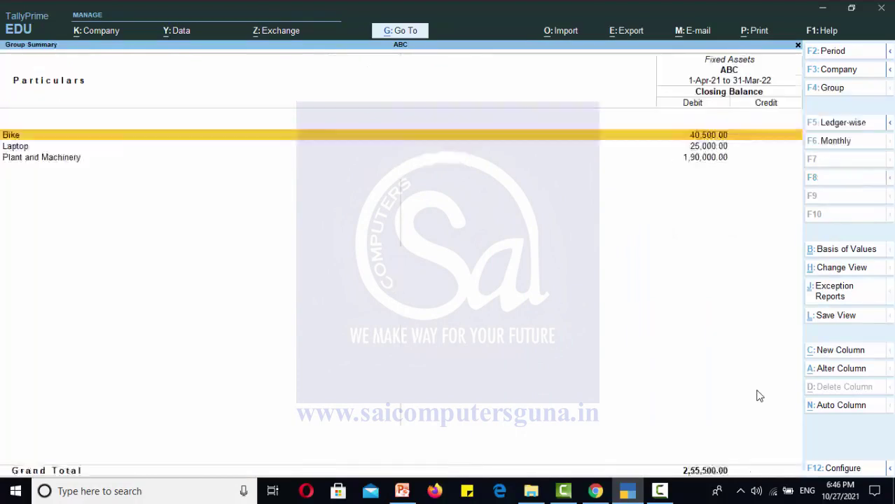
key("Return")
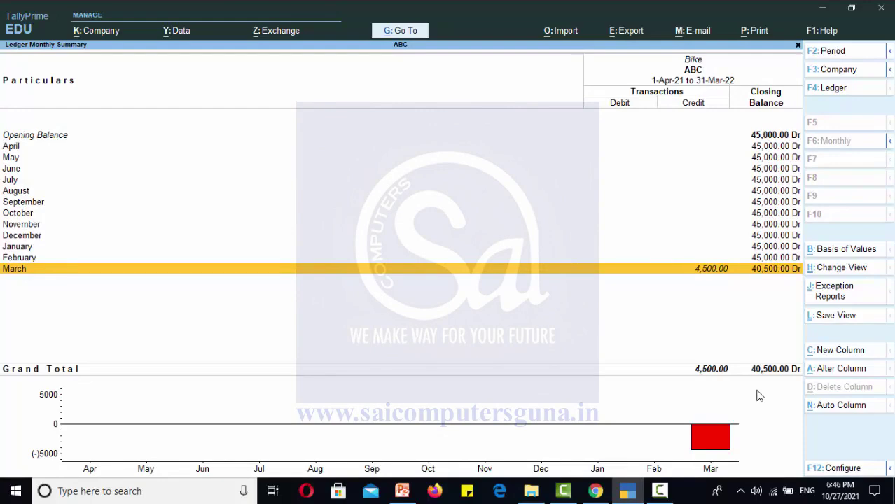
key("Return")
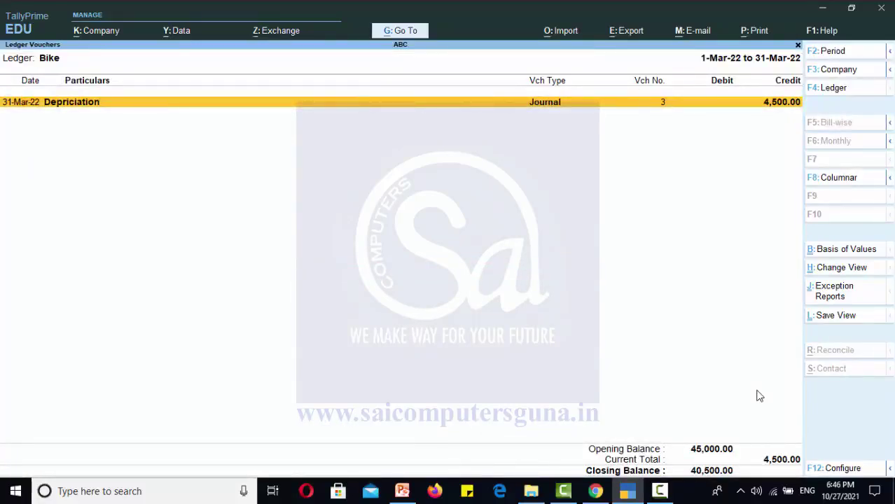
key("Return")
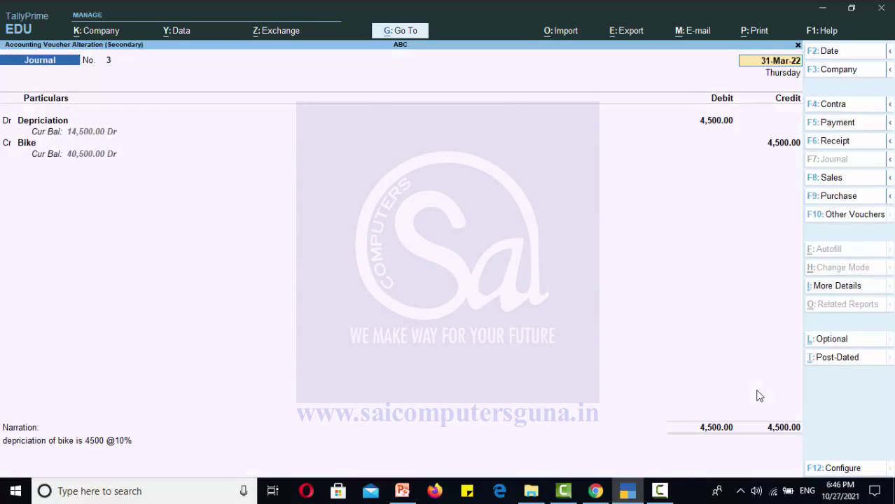
key("Escape")
key("Escape")
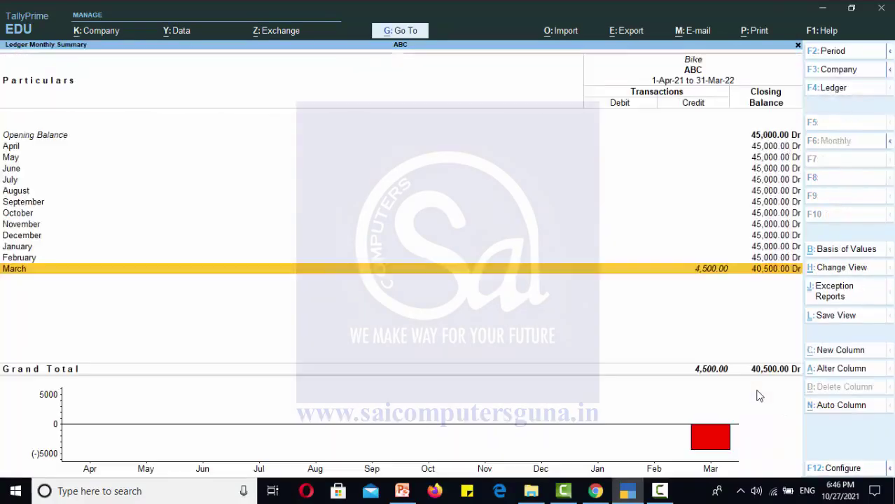
- Review Plant and Machinery's monthly summary under Fixed Assets, and return to the Gateway of Tally
key("Escape")
key("Down")
key("Down")
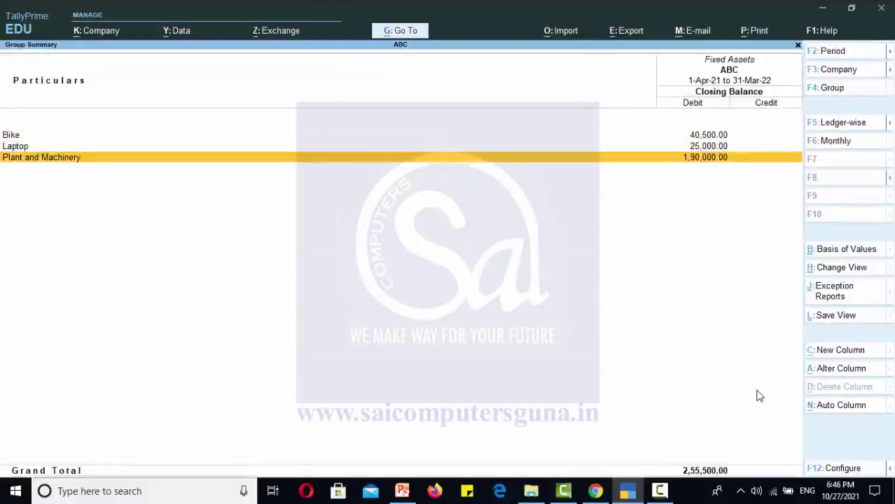
key("Return")
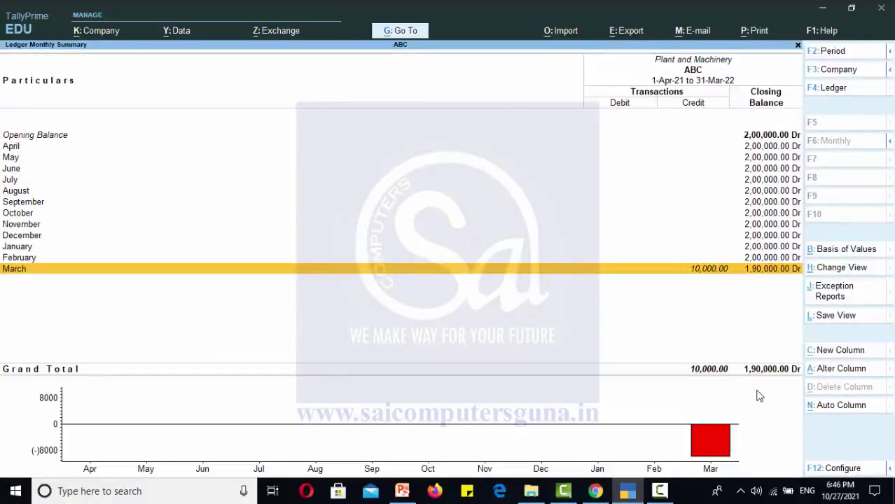
key("Escape")
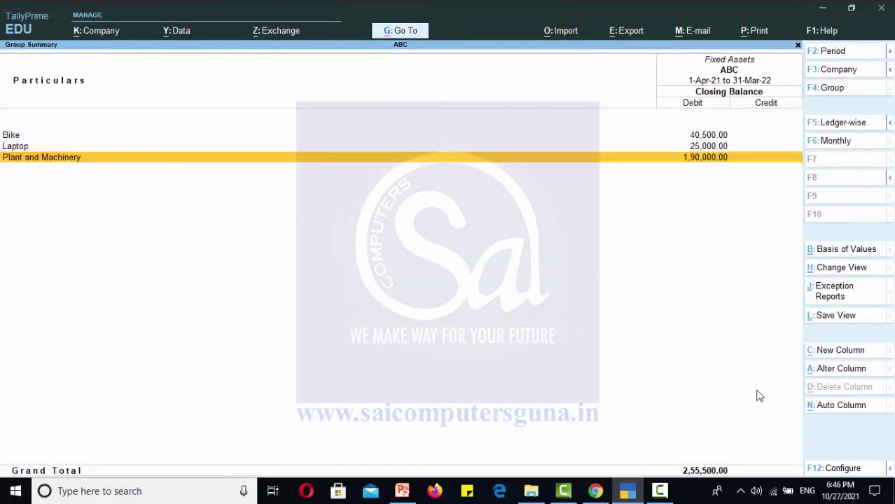
key("Escape")
key("Escape")
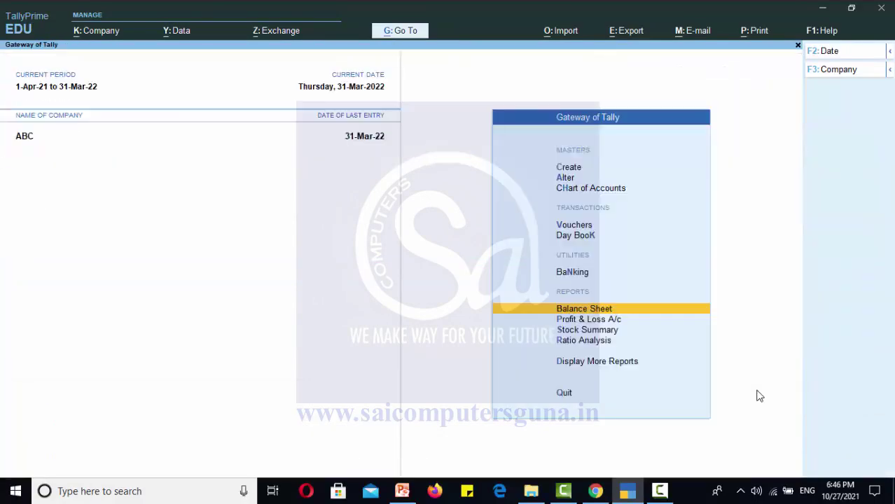
- Open the Profit & Loss A/c and drill down into the Indirect Expenses group
key("Down")
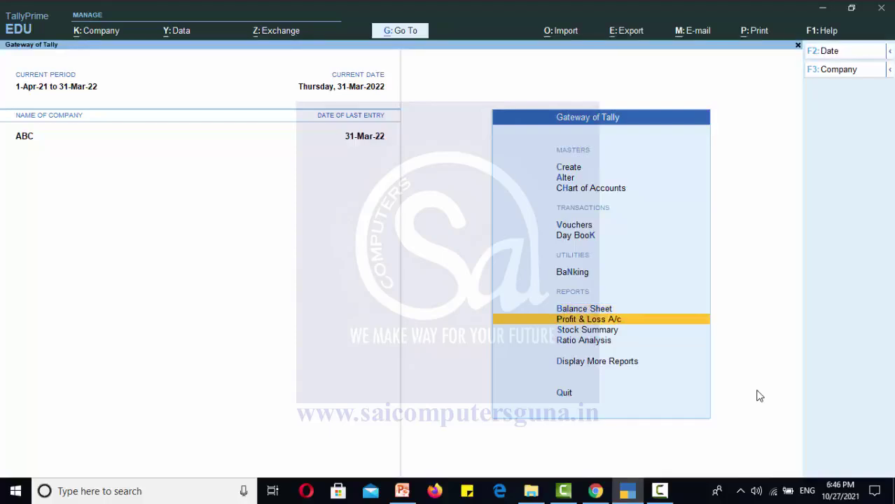
key("Return")
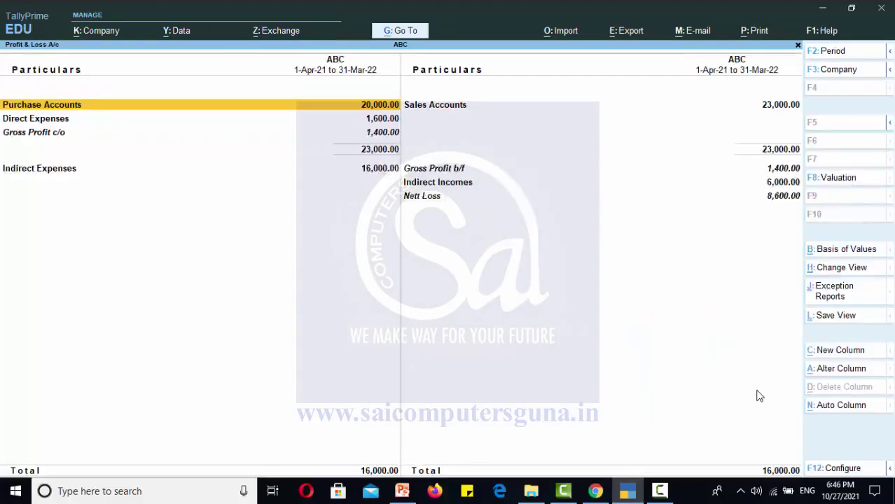
key("Down")
key("Down")
key("Down")
key("Return")
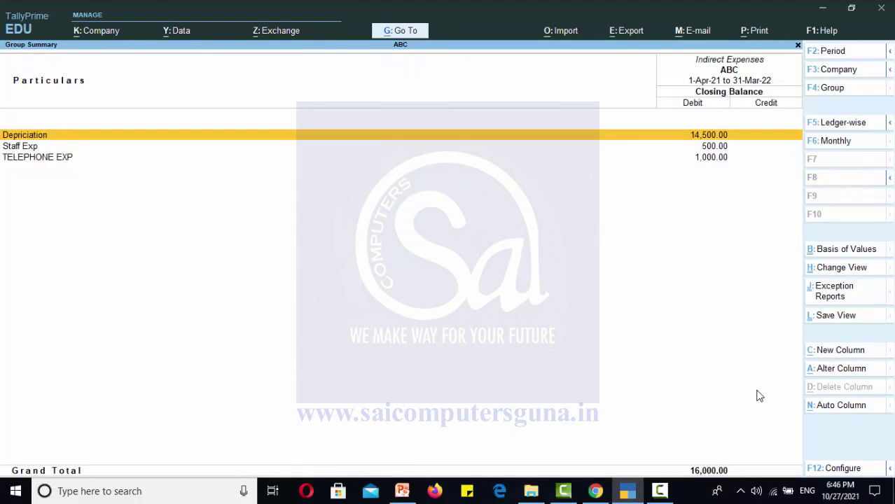
- Examine the Depriciation ledger's monthly summary and its March vouchers, and back out of the ledger
key("Return")
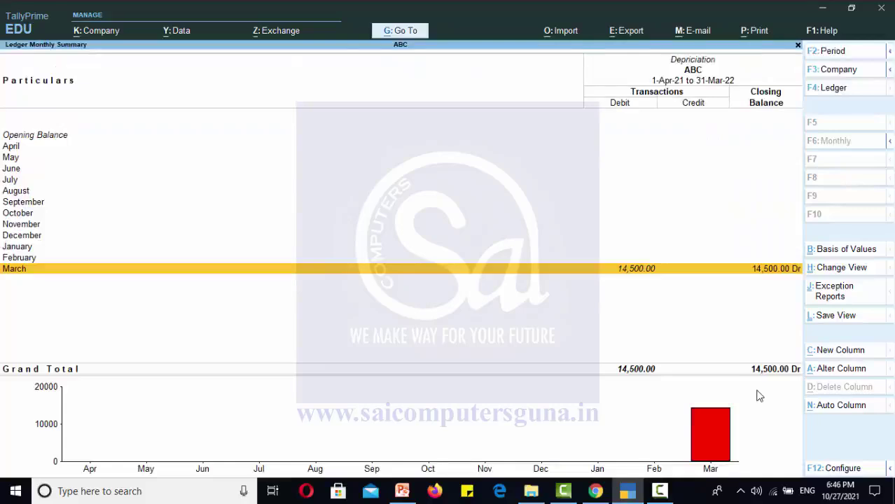
key("Return")
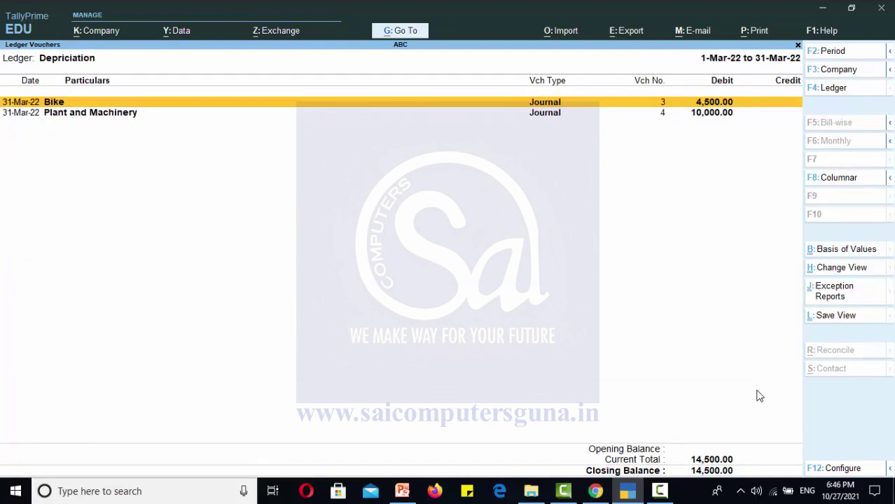
key("Escape")
key("Escape")
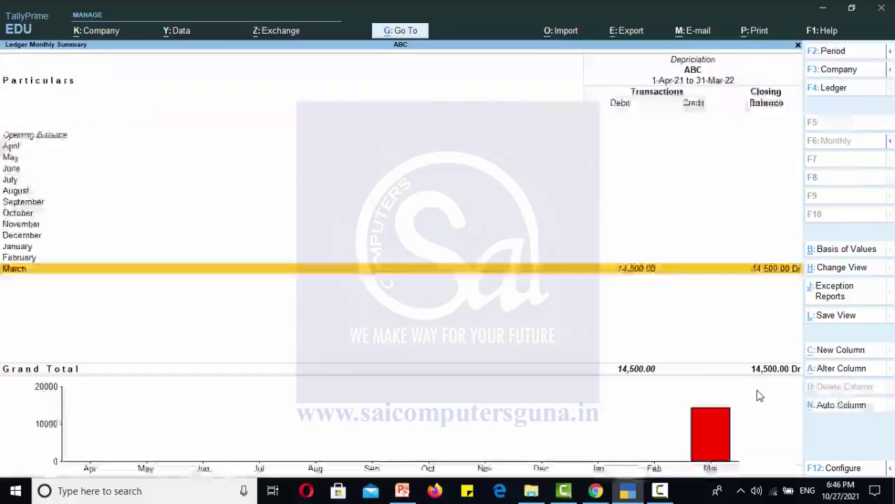